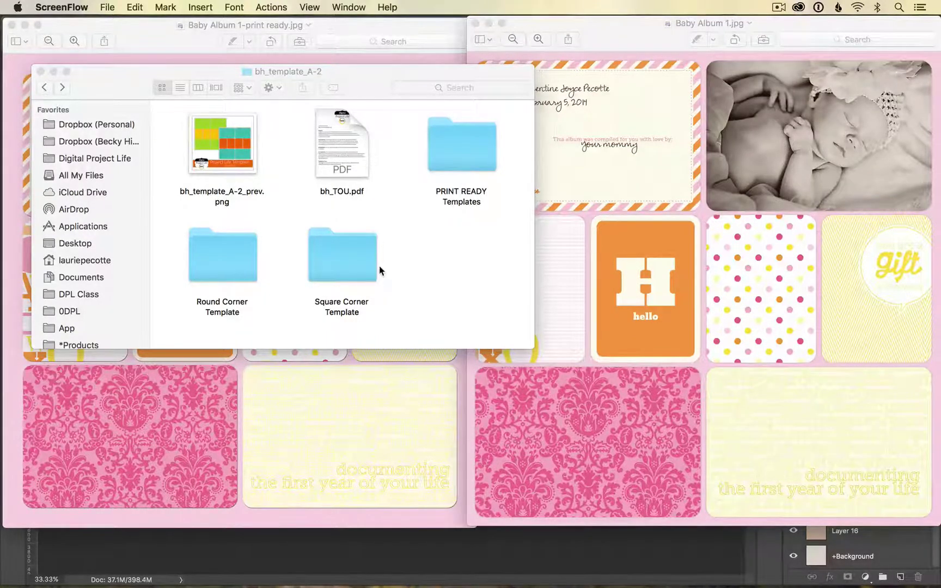
Look inside the PRINT READY Templates folder, then return to bh_template_A-2
double_click(484, 148)
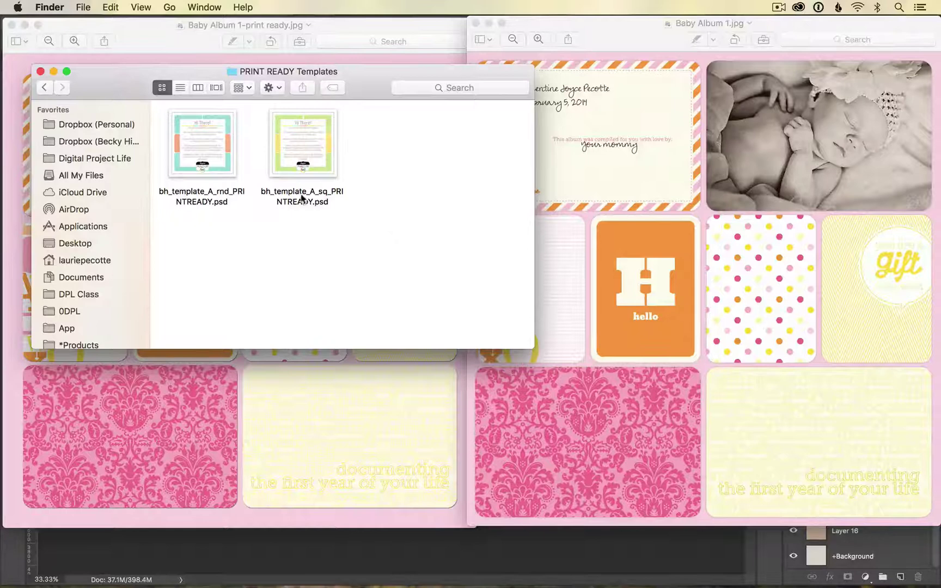
left_click(45, 87)
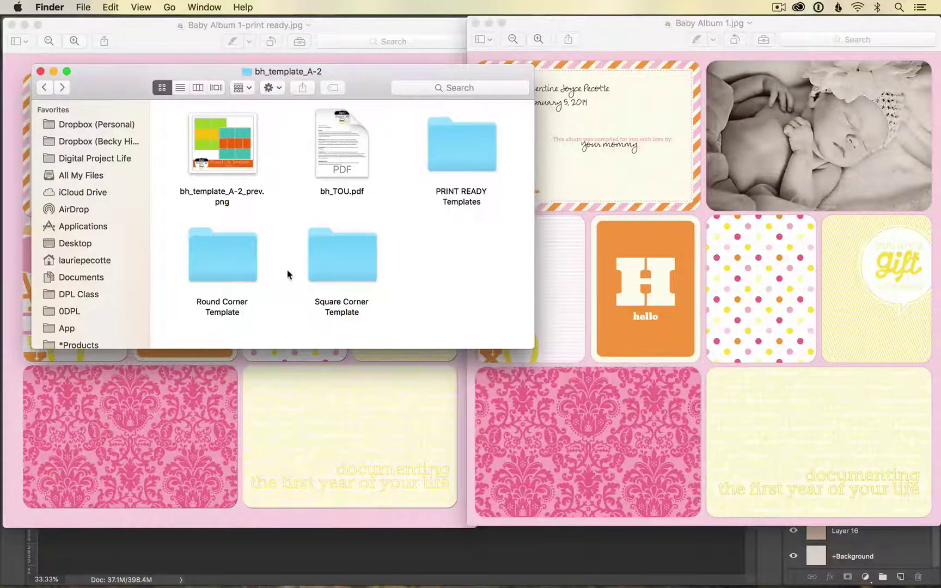
Minimize Finder and compare the Baby Album 1.jpg and print-ready page windows side by side
left_click(56, 73)
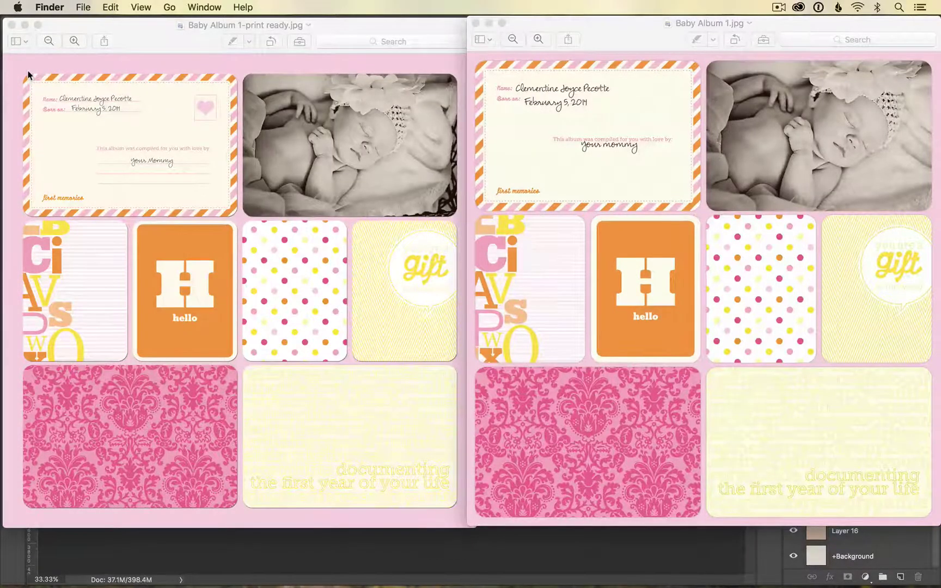
left_click(29, 74)
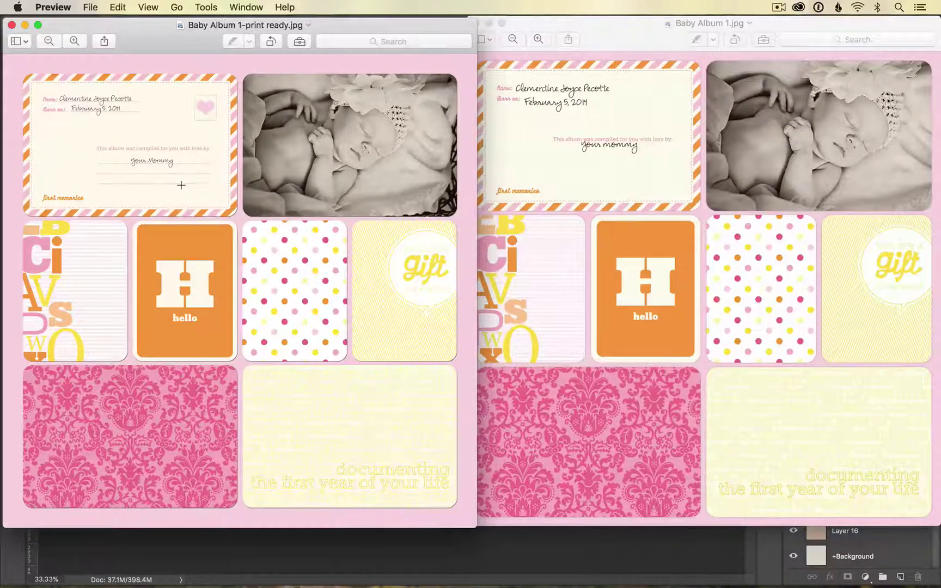
left_click(581, 56)
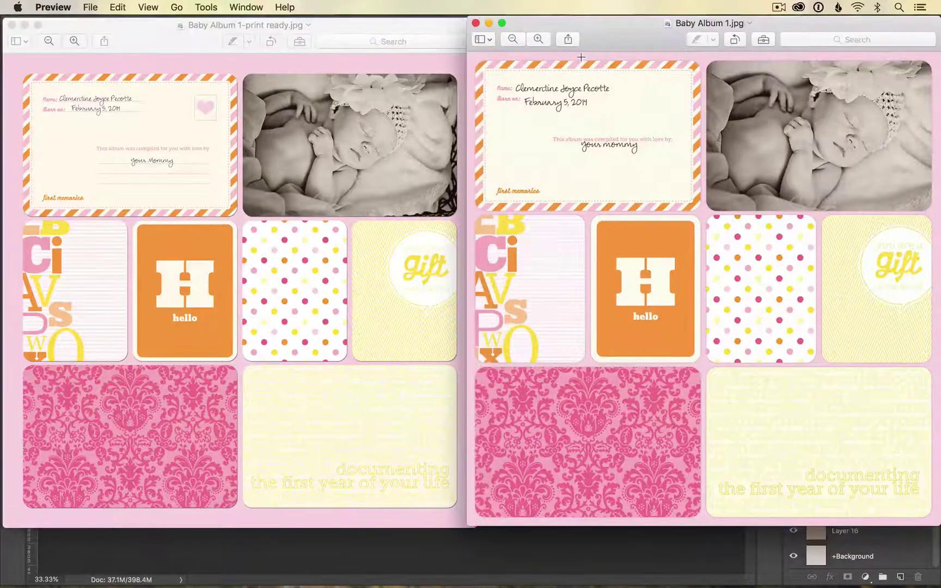
left_click_drag(624, 32, 433, 33)
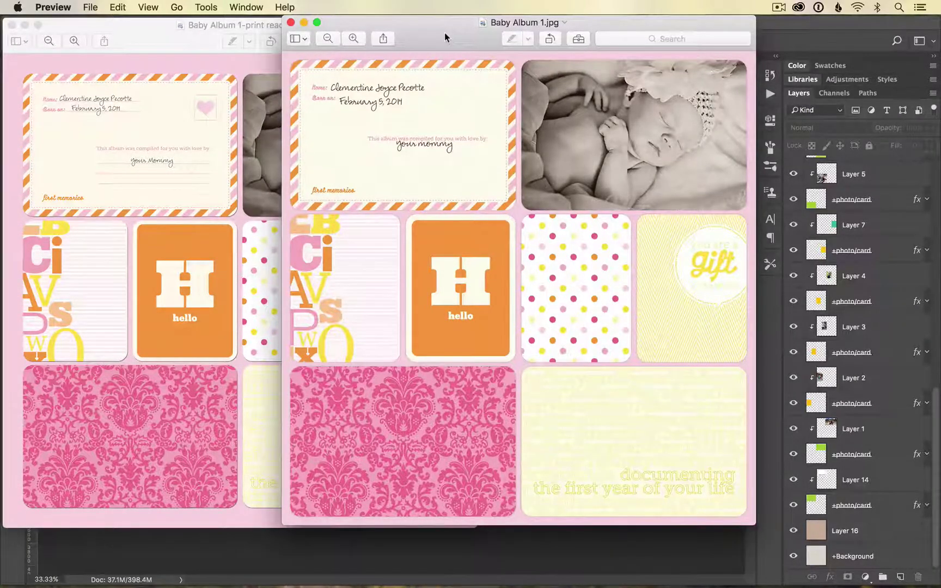
left_click_drag(445, 37, 602, 42)
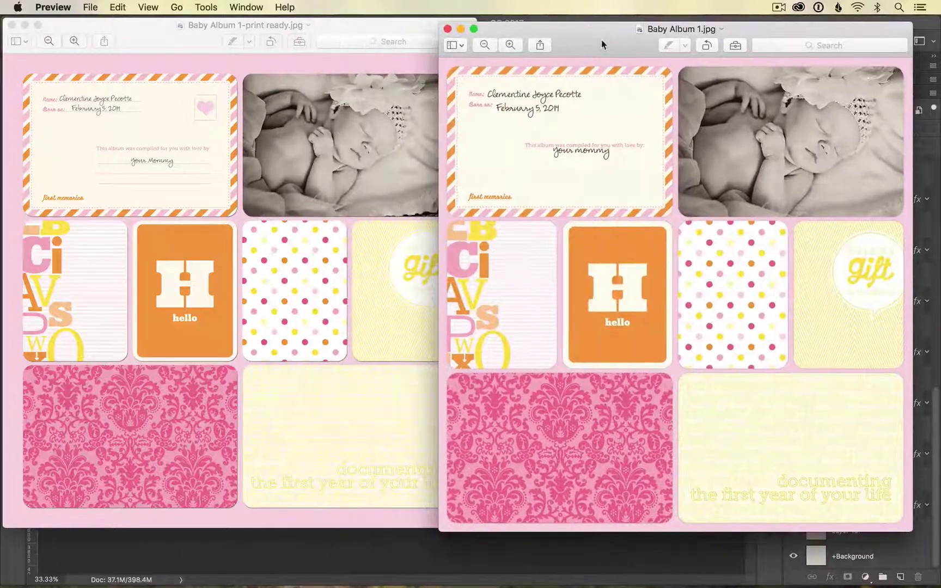
left_click(319, 66)
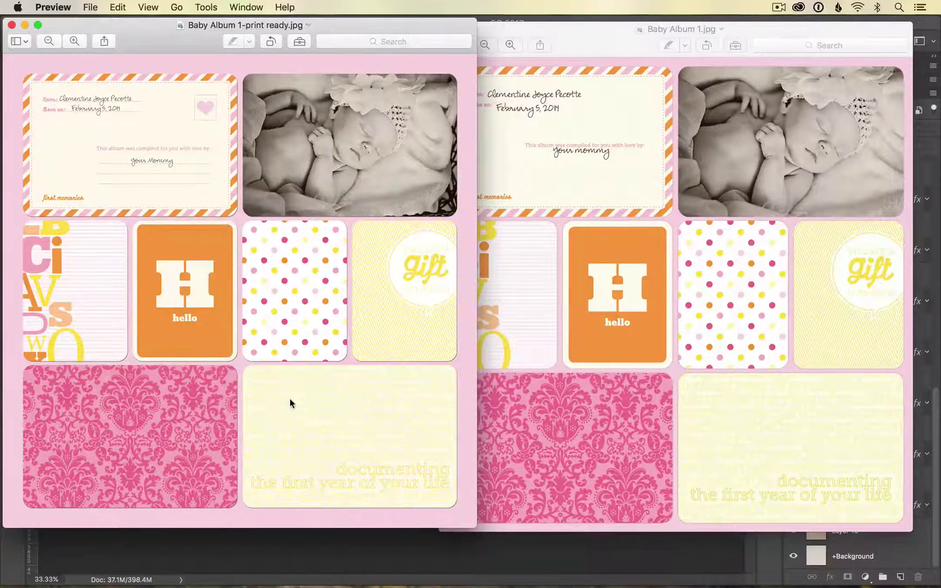
left_click(618, 51)
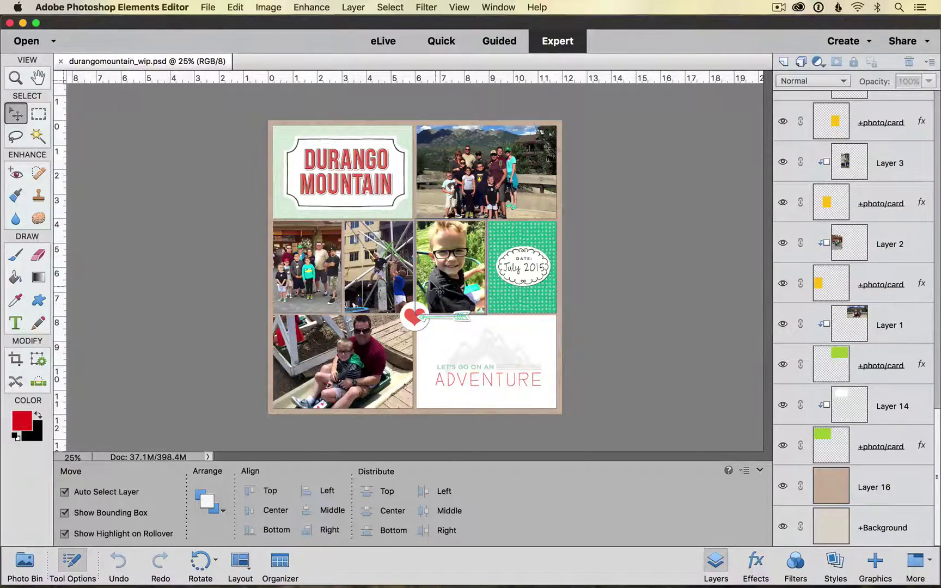
Select all layers from title letter n down to the lowest +photo/card layer
scroll(826, 193, "up", 5)
scroll(826, 194, "up", 10)
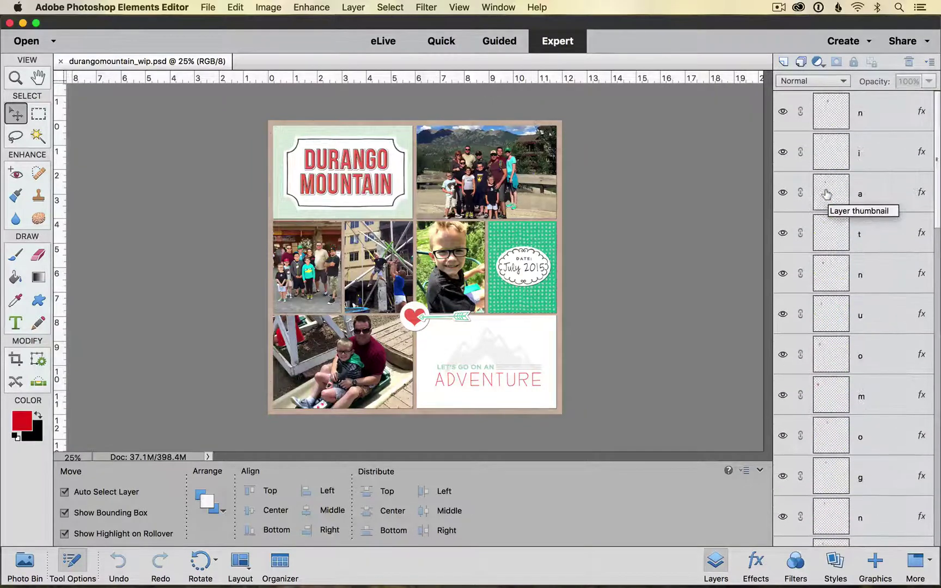
left_click(877, 113)
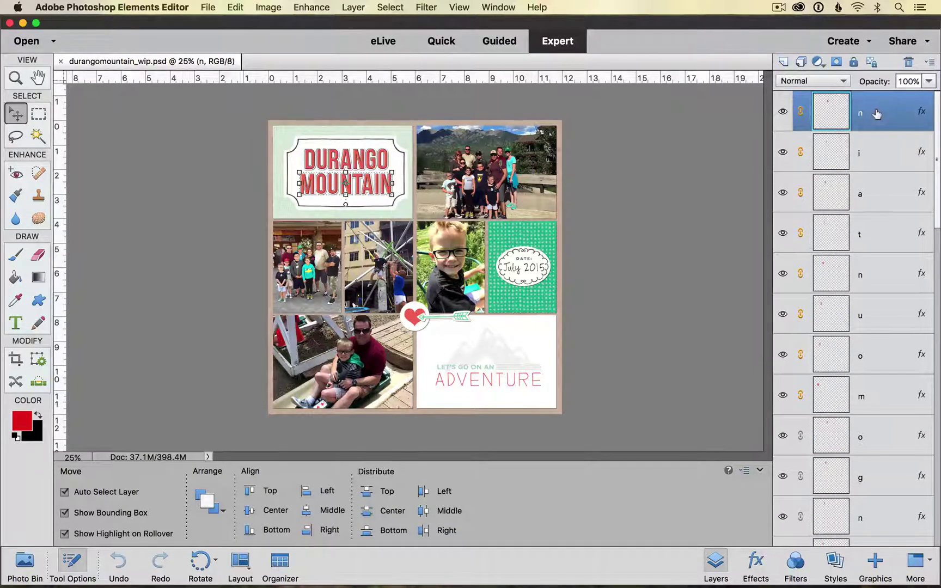
scroll(874, 401, "down", 8)
scroll(874, 401, "down", 5)
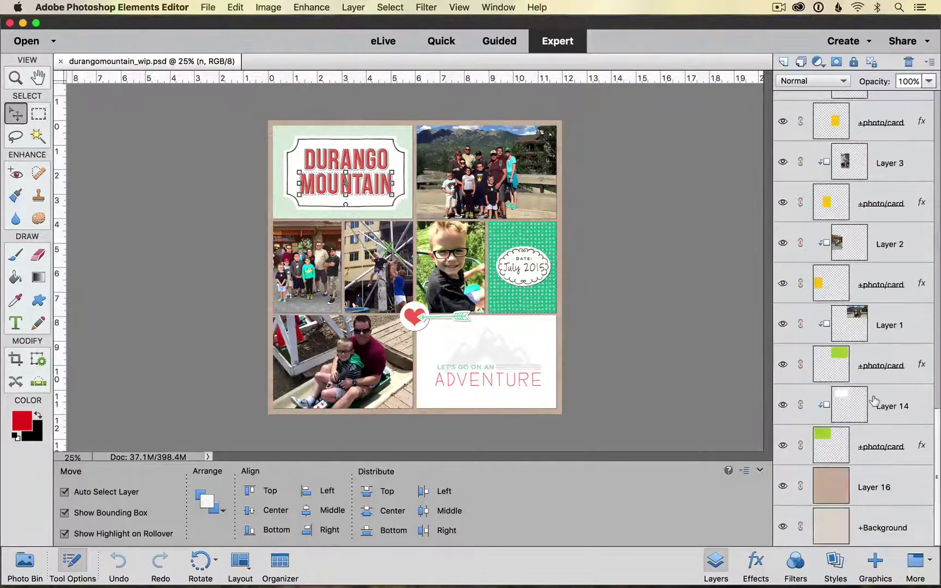
left_click(890, 451, "shift")
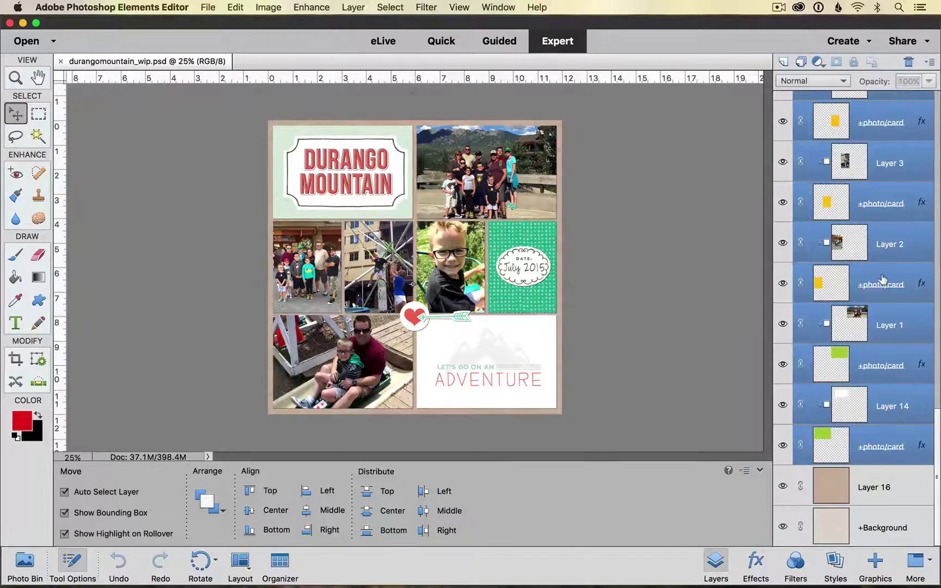
scroll(882, 279, "up", 10)
scroll(882, 278, "up", 1)
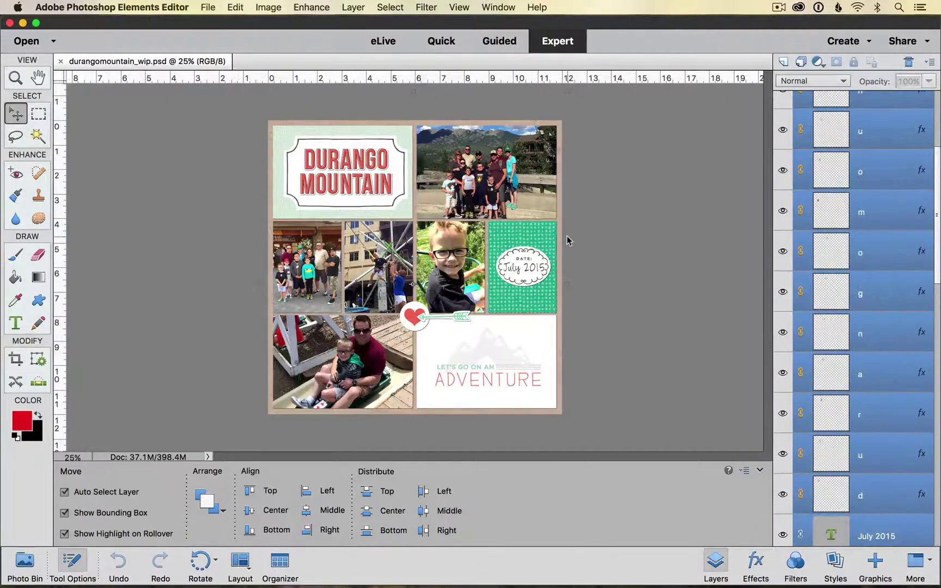
Zoom out, transform the selected pocket layers to 95% width and height, and commit
key("super+minus")
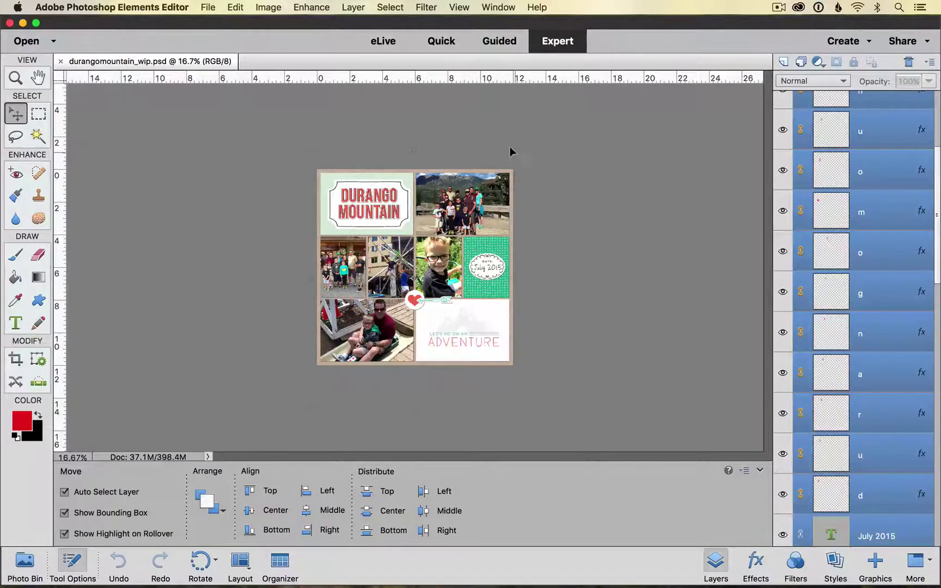
key("super+t")
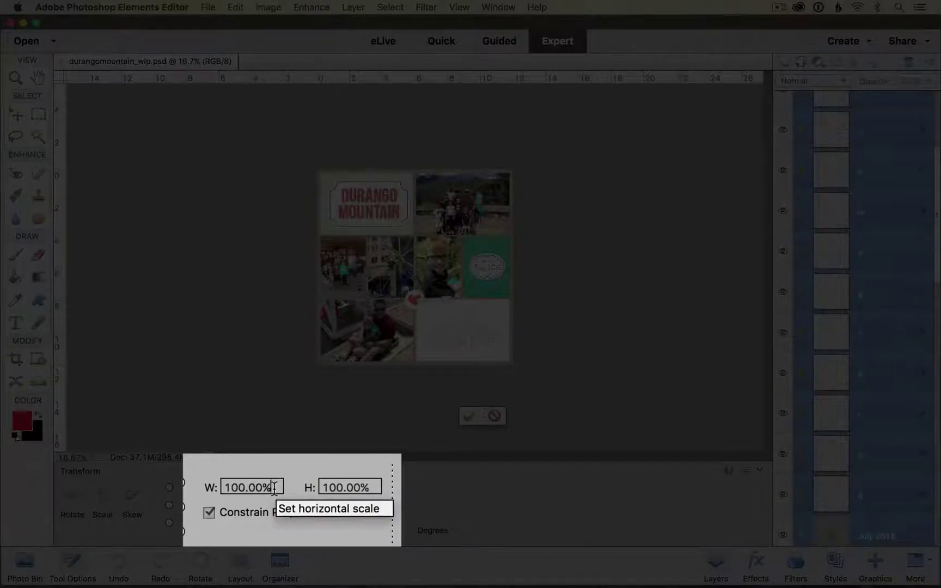
double_click(272, 487)
type("95")
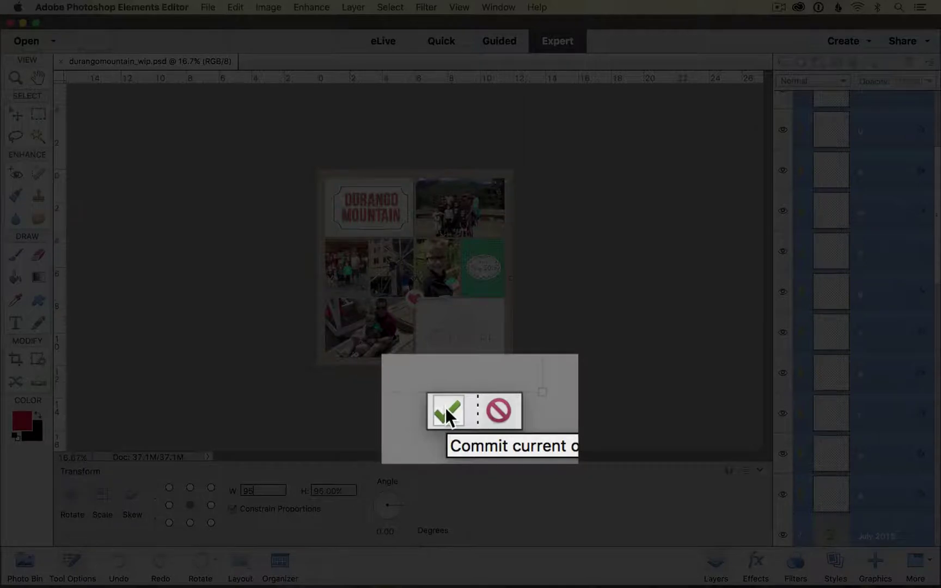
left_click(446, 409)
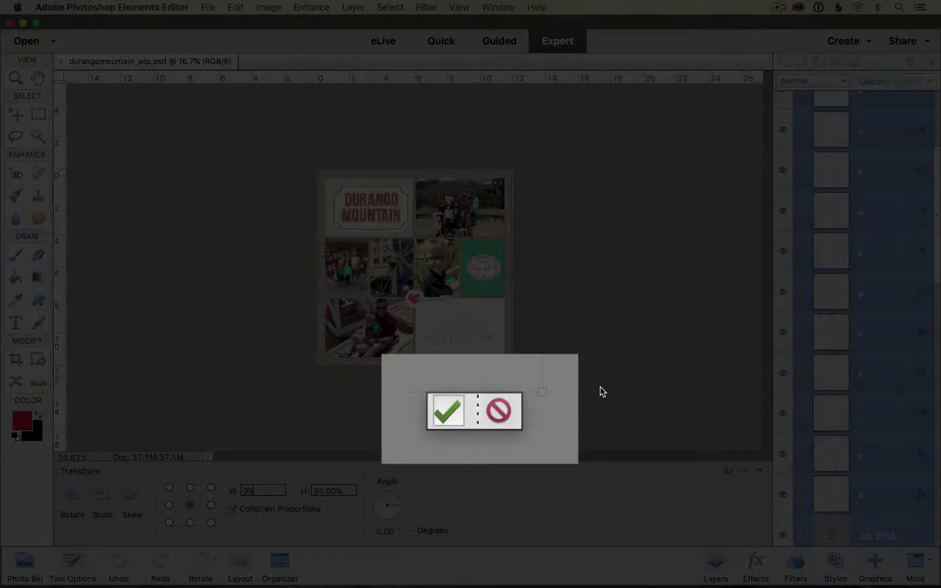
key("super+equal")
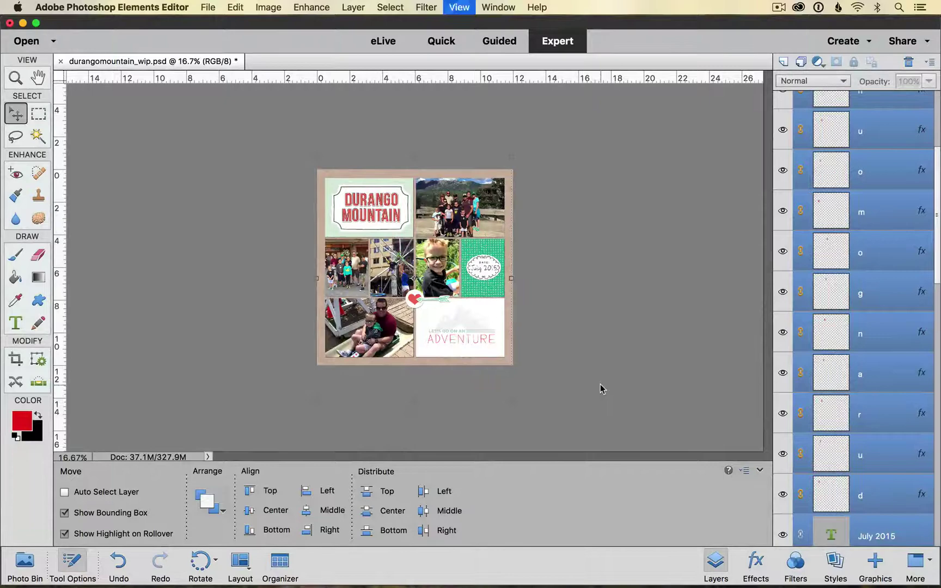
key("super+equal")
key("super+minus")
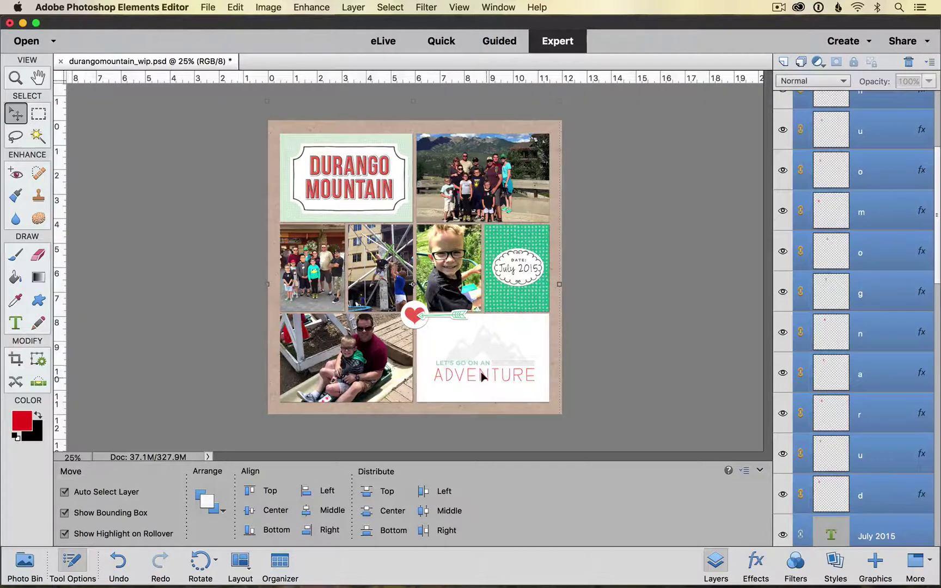
left_click(632, 193)
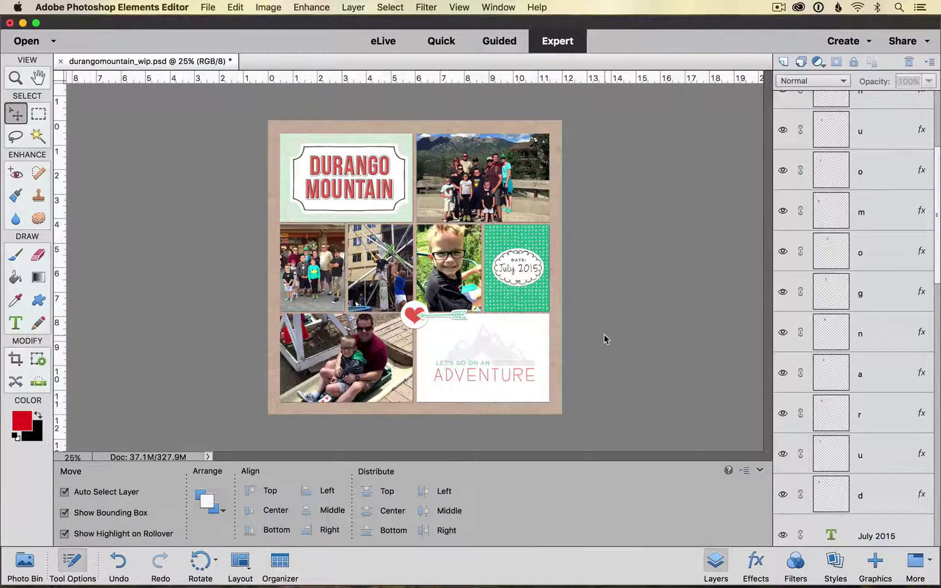
Switch to Photoshop CC and select the linked MOUNTAIN letter layers at the top
mouse_move(245, 572)
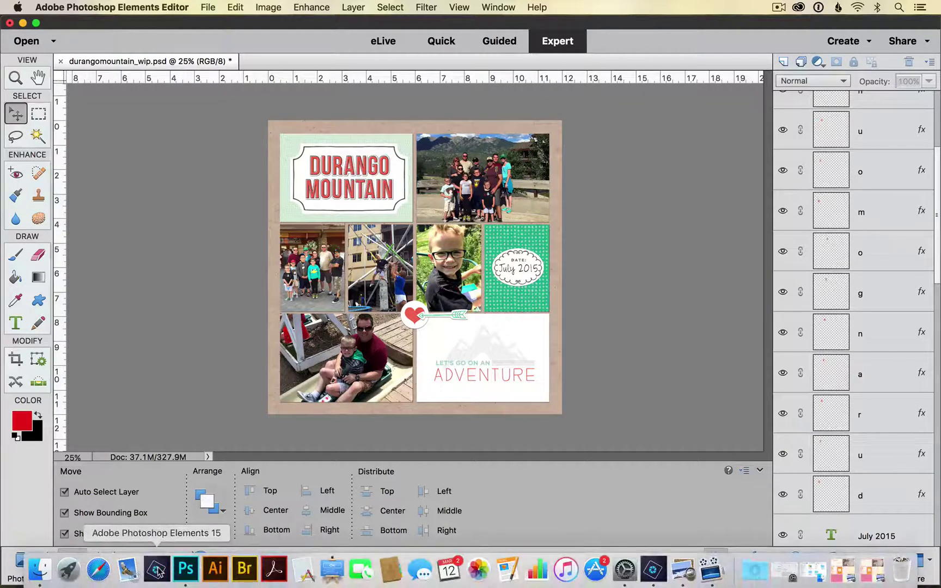
left_click(185, 569)
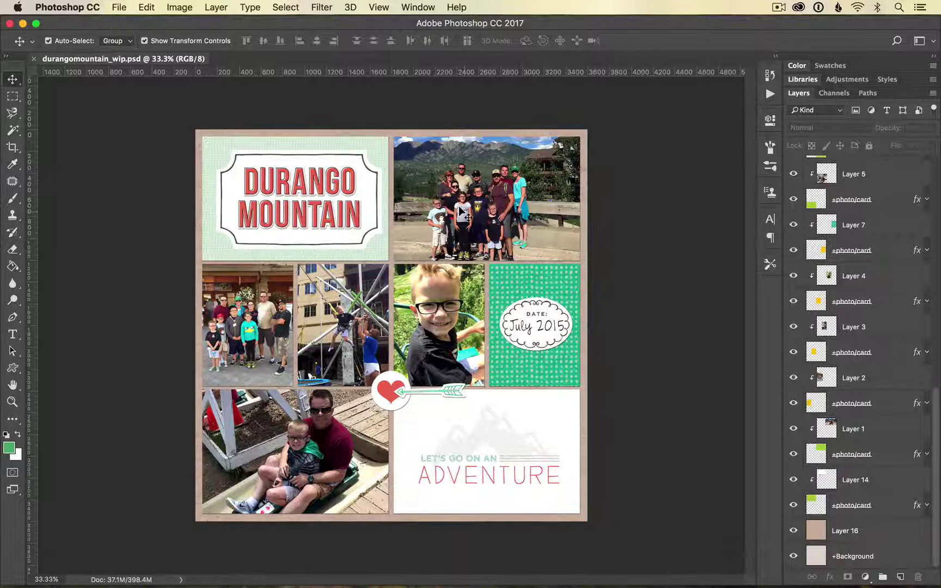
scroll(847, 269, "up", 10)
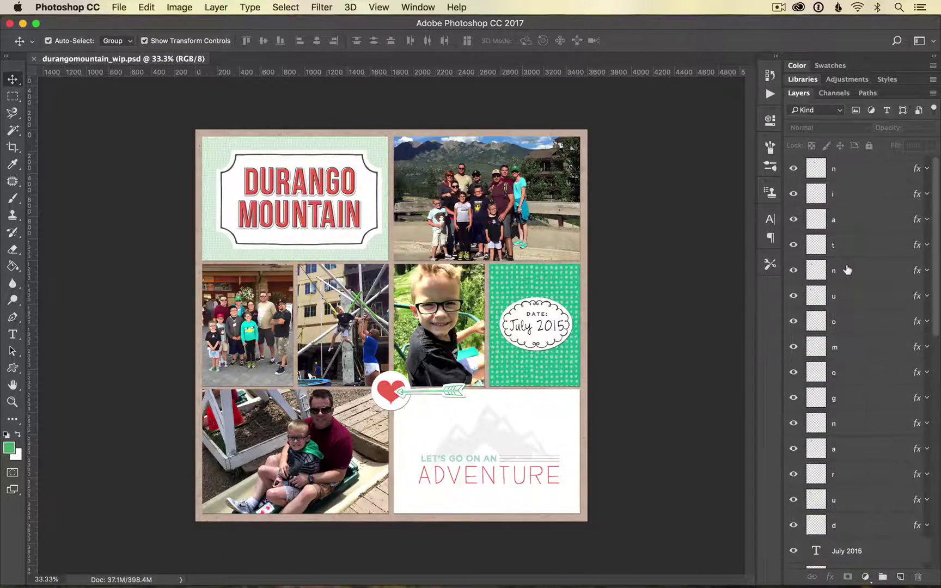
left_click(861, 170)
scroll(886, 508, "down", 10)
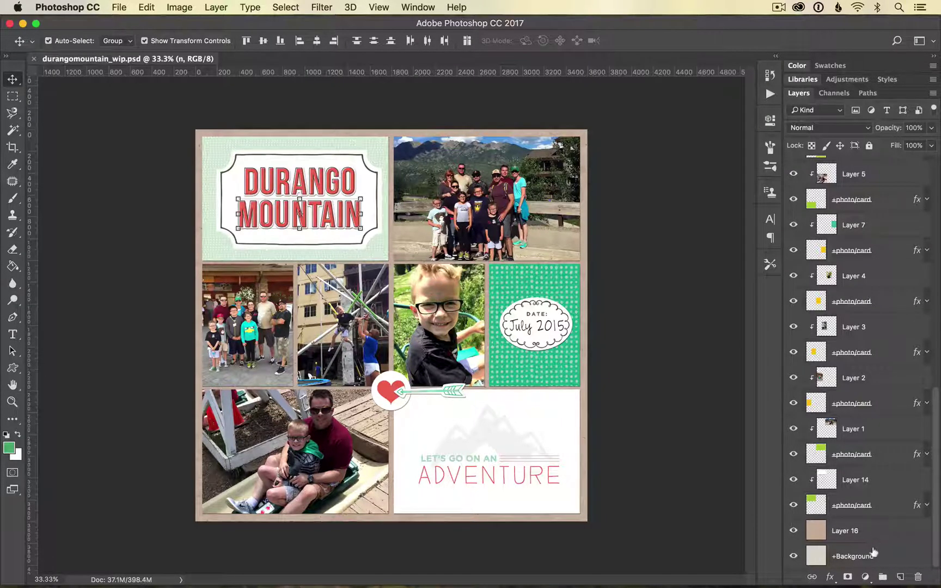
Extend the layer selection down to include all the pocket layers
left_click(885, 504, "shift")
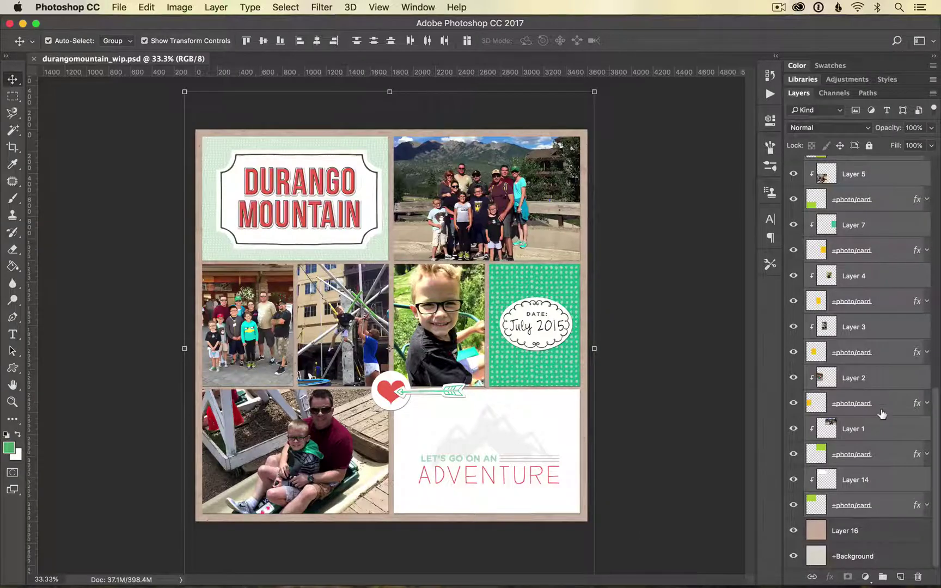
scroll(882, 387, "up", 10)
scroll(882, 388, "up", 2)
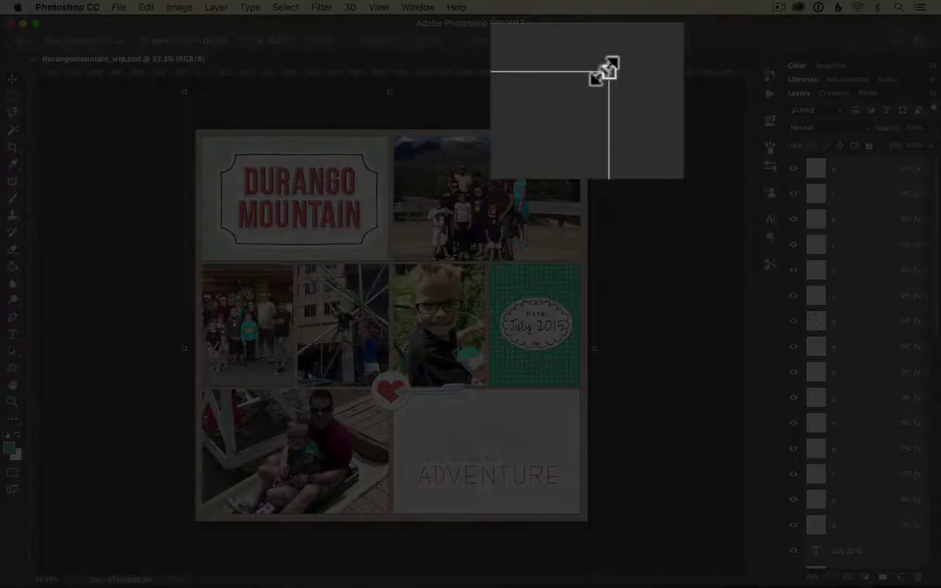
Scale the selected pockets to 95% with width and height linked, and commit
left_click(594, 92)
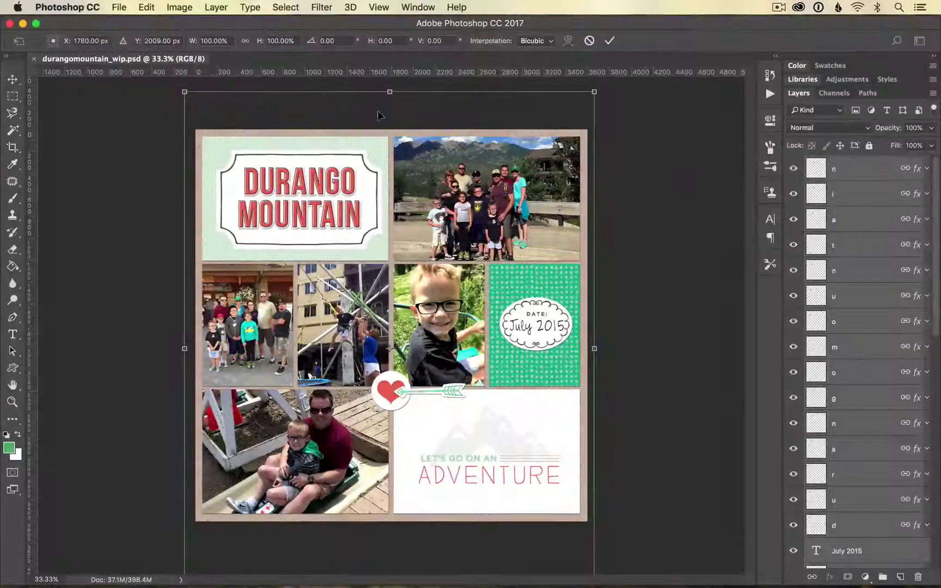
left_click(245, 43)
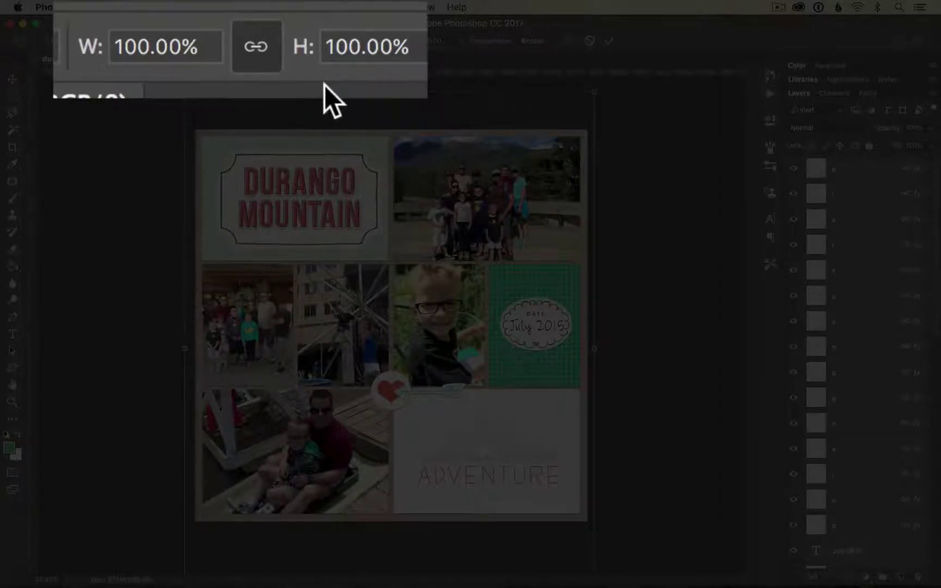
left_click(200, 46)
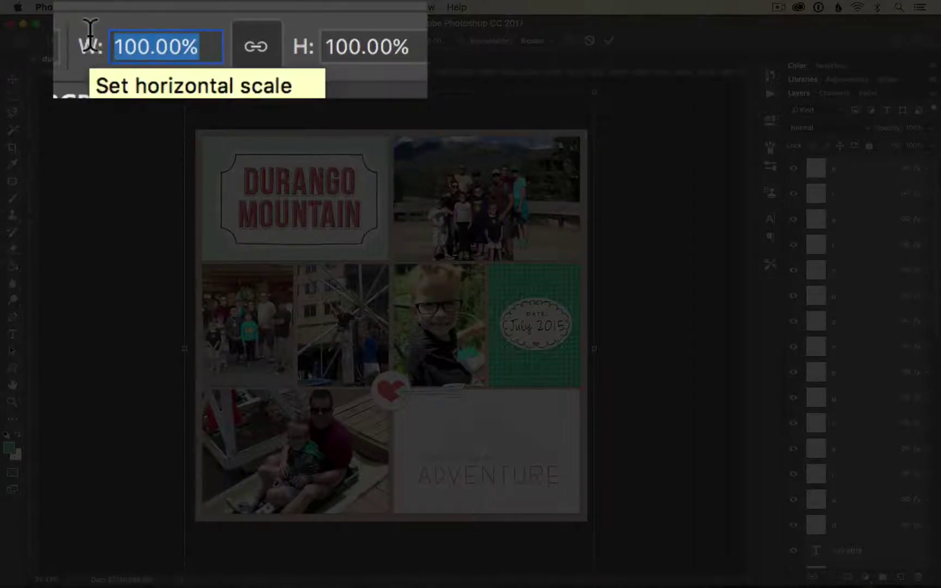
type("95")
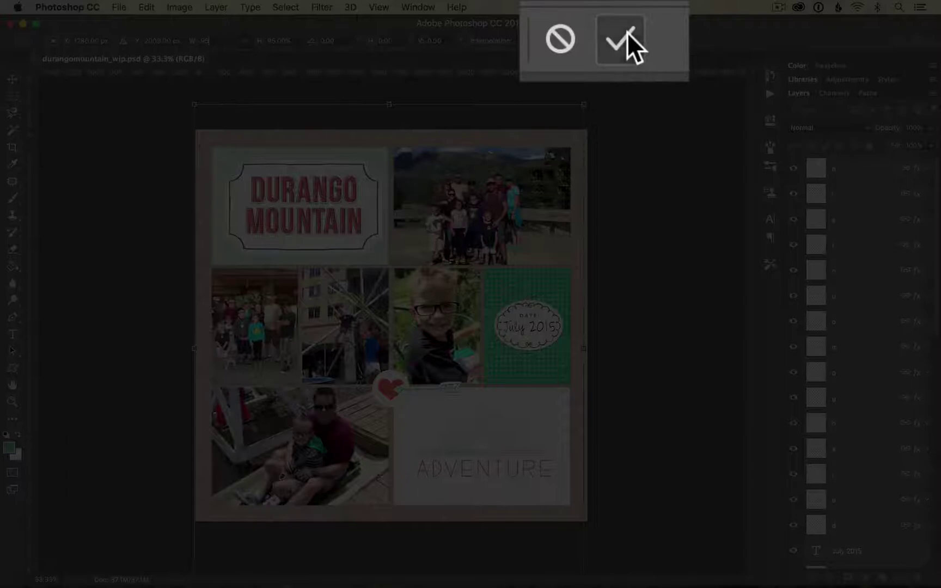
key("Return")
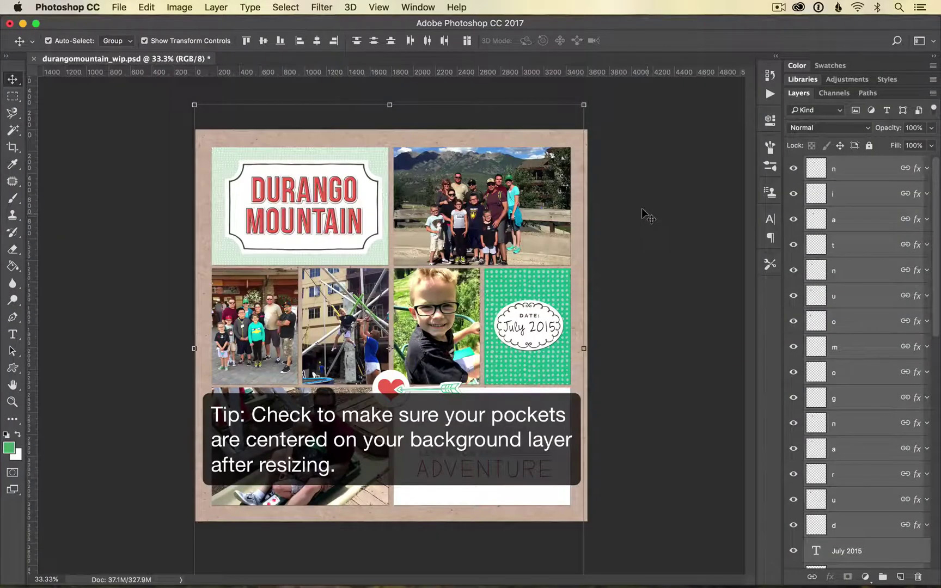